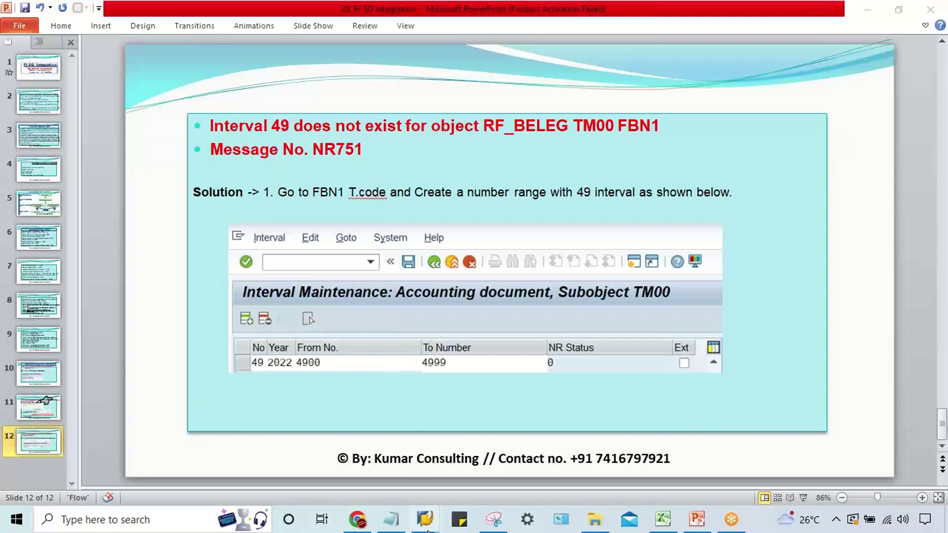
- Create an outbound delivery in VL01N for sales order 21403
{"action": "mouse_move", "coordinate": [428, 526]}
{"action": "left_click", "coordinate": [451, 487]}
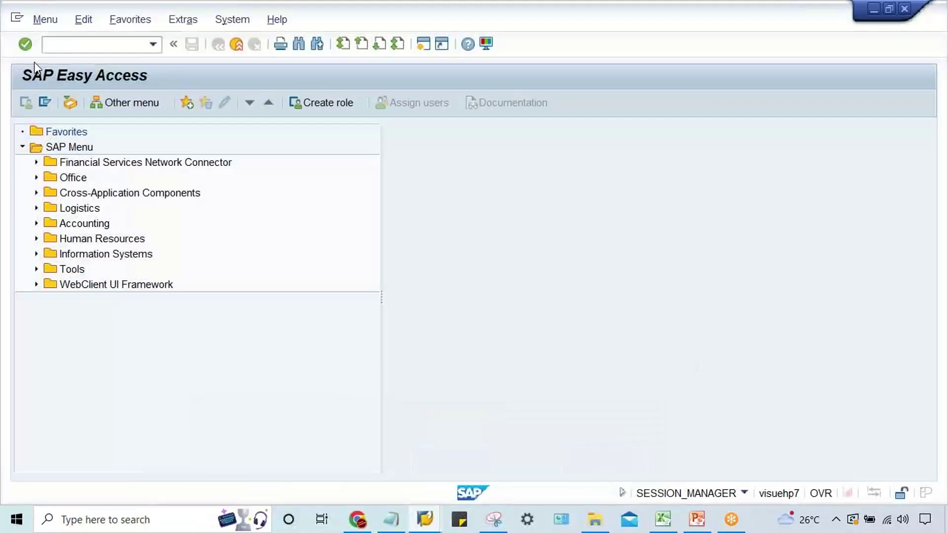
{"action": "left_click", "coordinate": [153, 45]}
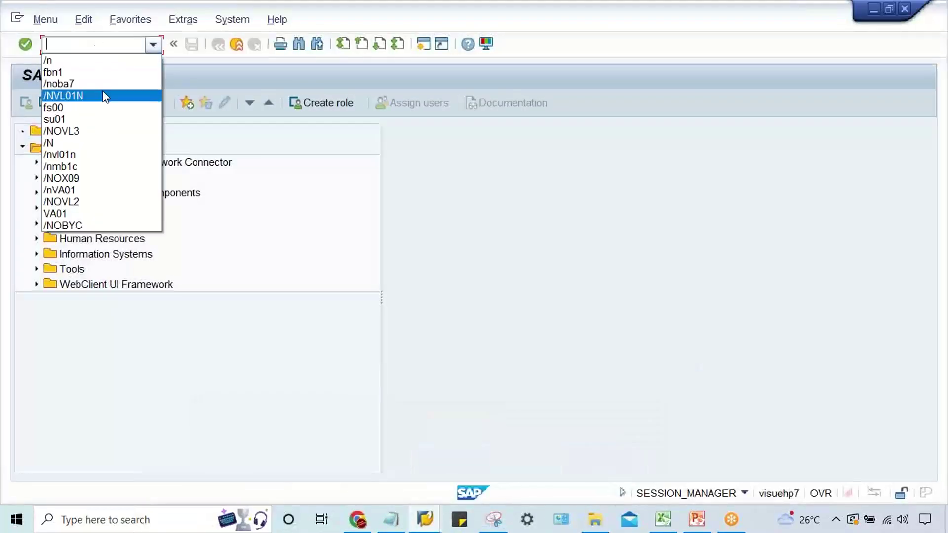
{"action": "key", "text": "Escape"}
{"action": "key", "text": "Down"}
{"action": "key", "text": "Return"}
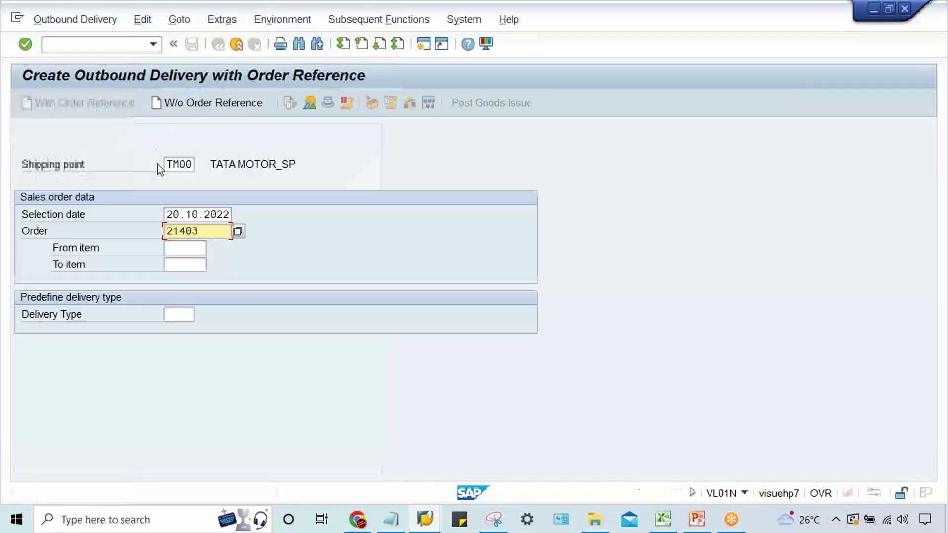
{"action": "key", "text": "Return"}
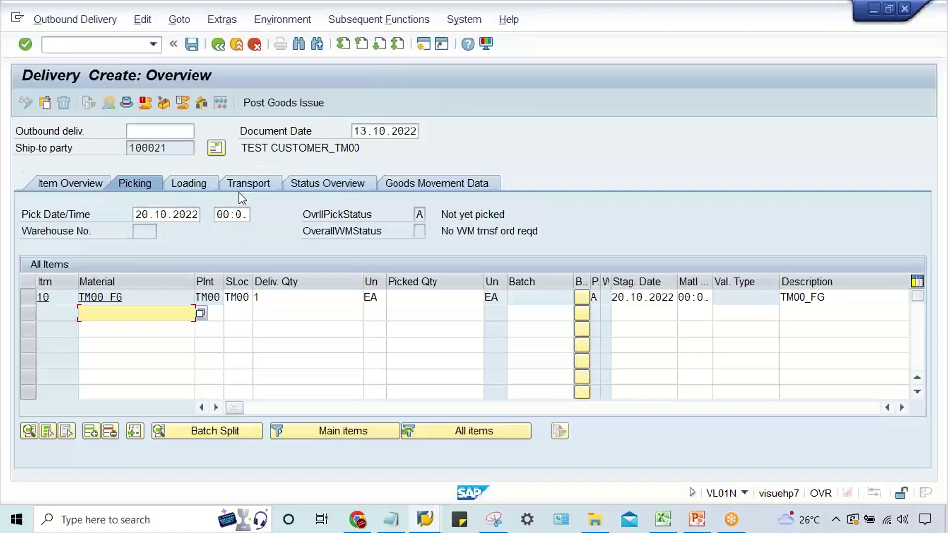
- Set picked quantity 1 for item 10 and post goods issue
{"action": "left_click", "coordinate": [409, 298]}
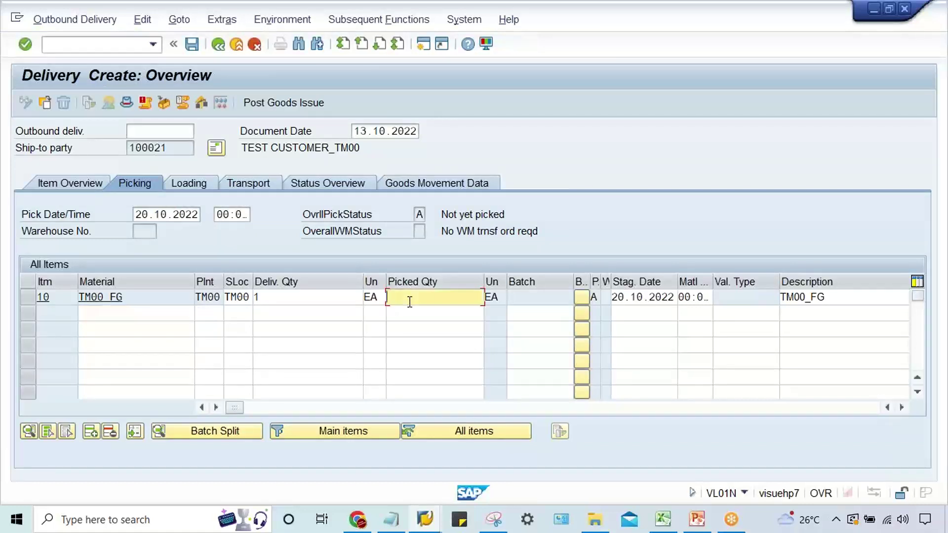
{"action": "type", "text": "1"}
{"action": "key", "text": "Return"}
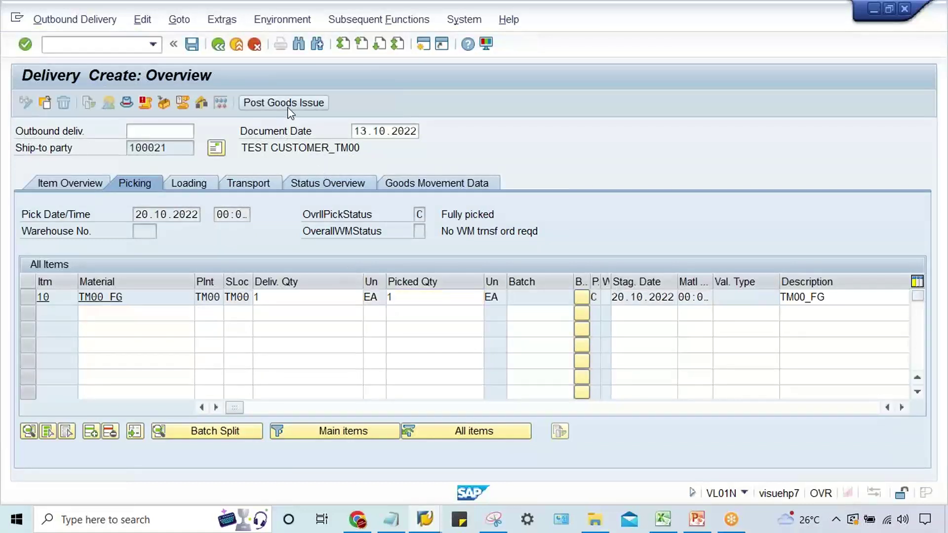
{"action": "left_click", "coordinate": [284, 102]}
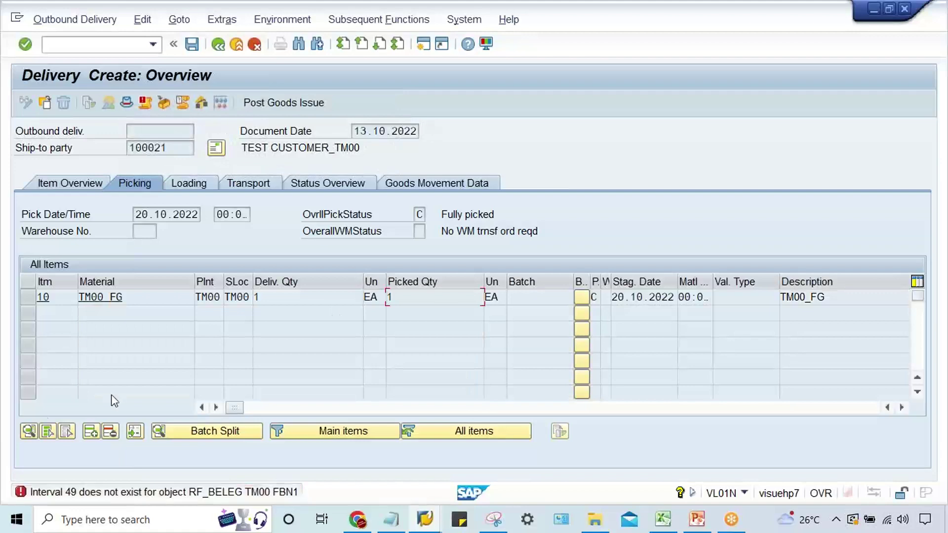
{"action": "double_click", "coordinate": [182, 495]}
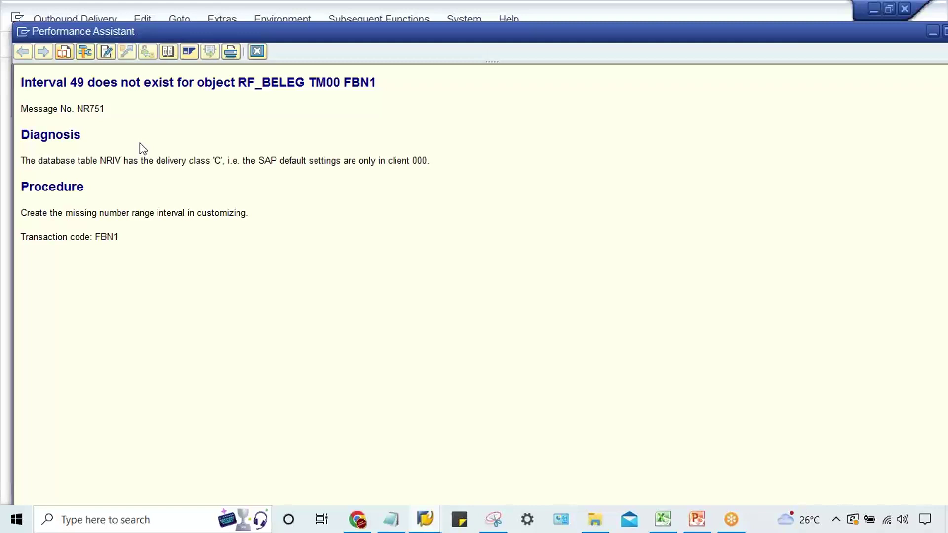
{"action": "left_click_drag", "start_coordinate": [105, 108], "coordinate": [16, 114]}
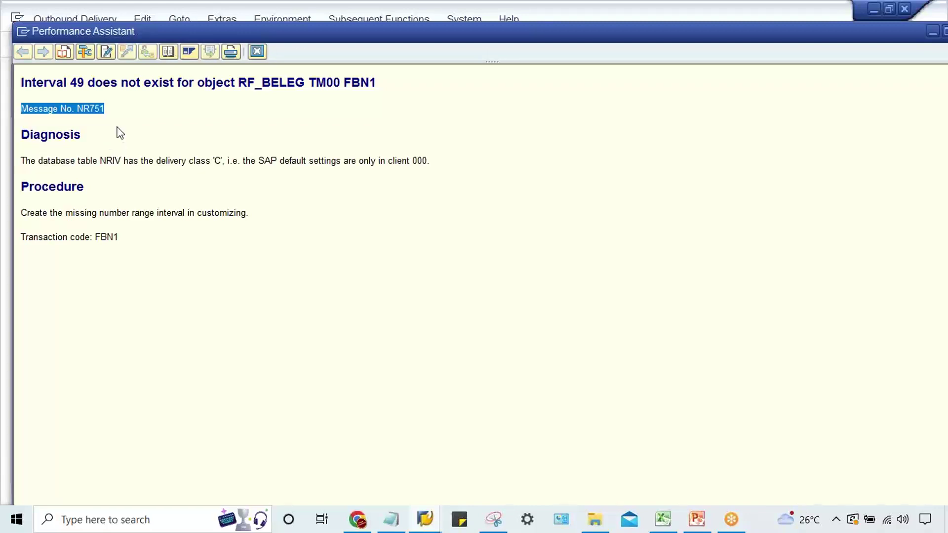
{"action": "left_click", "coordinate": [34, 109]}
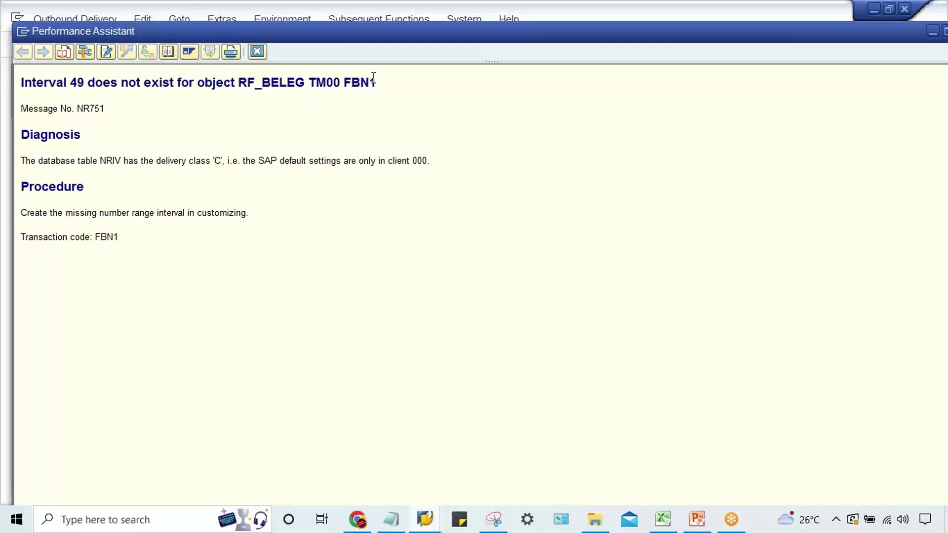
{"action": "left_click_drag", "start_coordinate": [376, 86], "coordinate": [348, 84]}
{"action": "triple_click", "coordinate": [349, 84]}
{"action": "double_click", "coordinate": [78, 83]}
{"action": "left_click", "coordinate": [257, 51]}
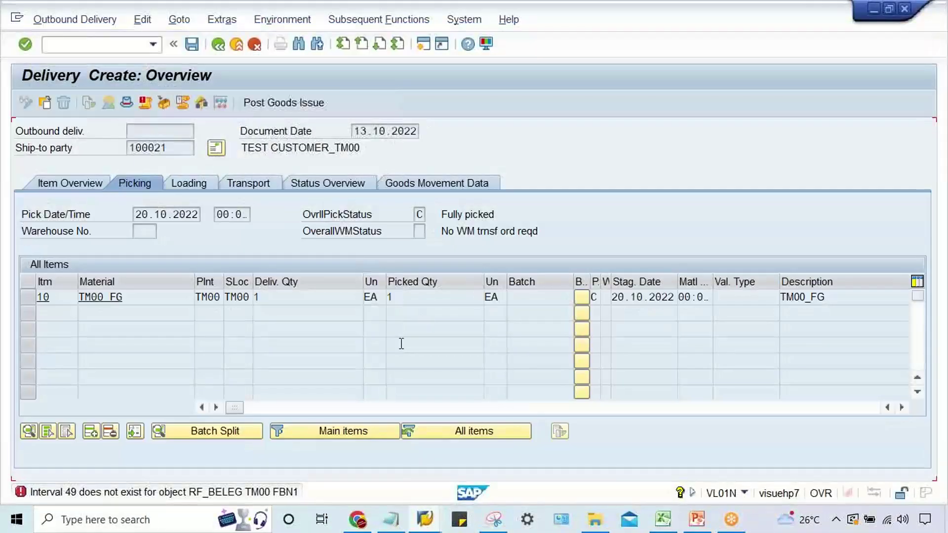
- From SAP Easy Access, run OBA7 to list the document types
{"action": "left_click", "coordinate": [425, 519]}
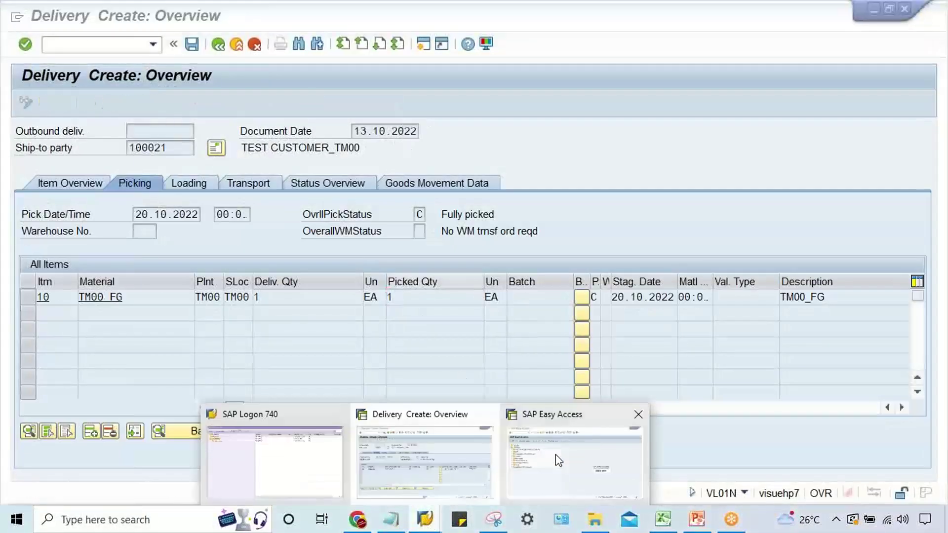
{"action": "left_click", "coordinate": [574, 459]}
{"action": "left_click", "coordinate": [112, 46]}
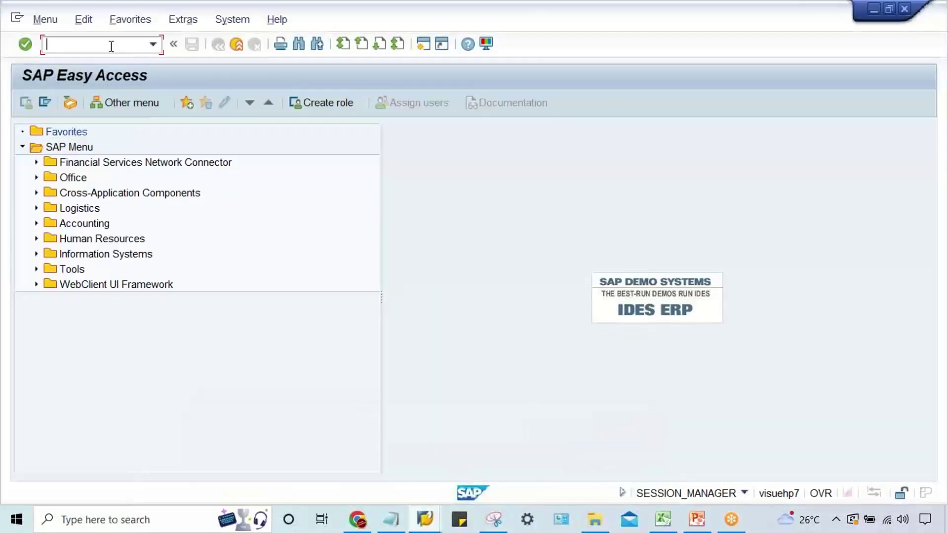
{"action": "type", "text": "sd"}
{"action": "key", "text": "BackSpace"}
{"action": "key", "text": "BackSpace"}
{"action": "type", "text": "OBA7"}
{"action": "key", "text": "Return"}
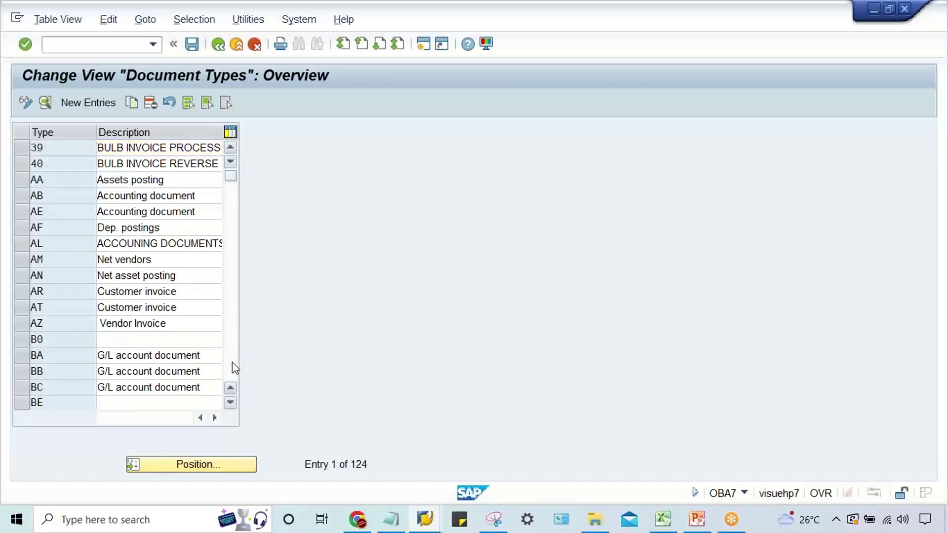
- Open document type WL (Goods issue/delivery) and its number range information
{"action": "scroll", "coordinate": [232, 369], "scroll_direction": "down", "scroll_amount": 4}
{"action": "scroll", "coordinate": [232, 363], "scroll_direction": "down", "scroll_amount": 1}
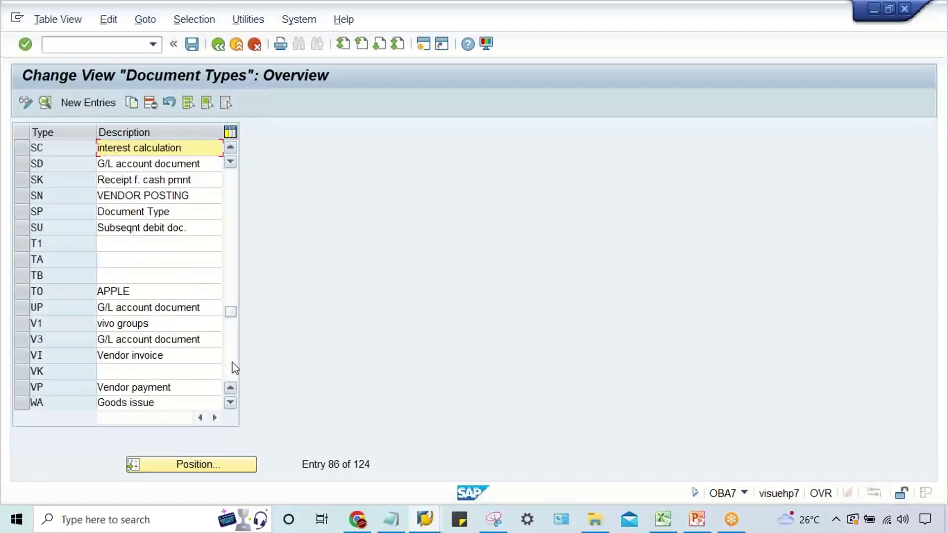
{"action": "scroll", "coordinate": [232, 362], "scroll_direction": "down", "scroll_amount": 1}
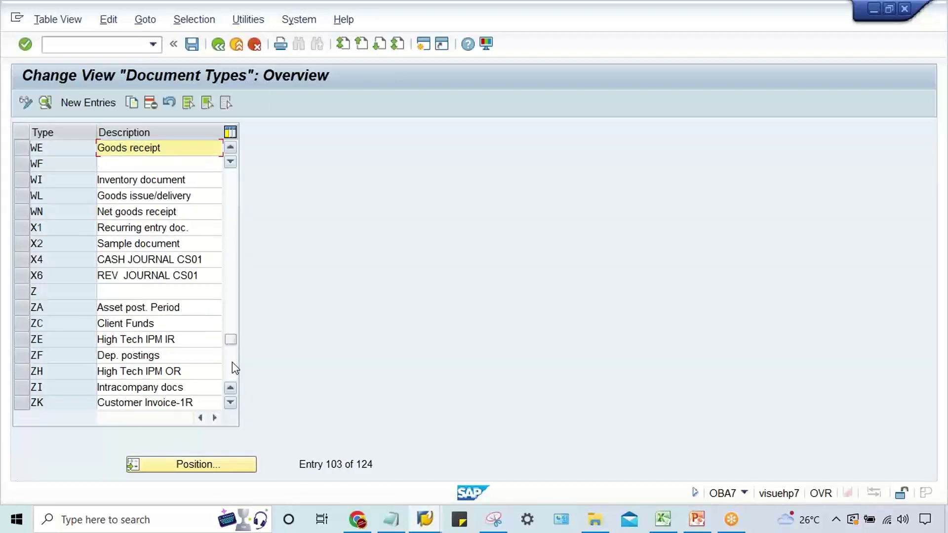
{"action": "left_click", "coordinate": [230, 147]}
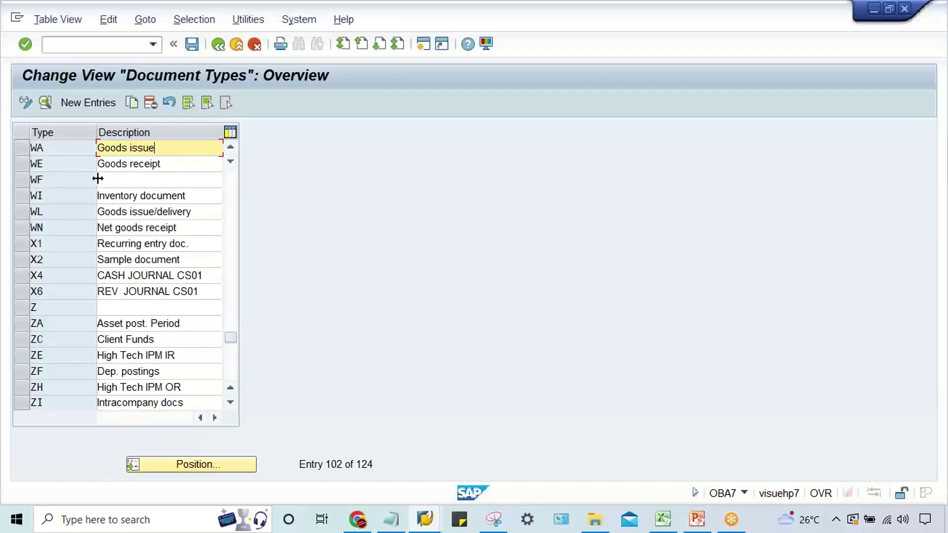
{"action": "left_click", "coordinate": [155, 215]}
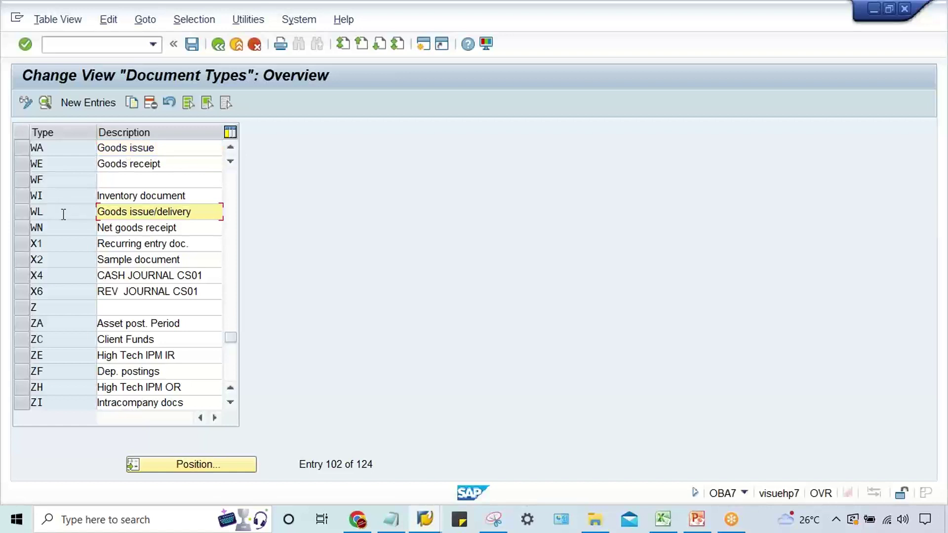
{"action": "double_click", "coordinate": [63, 217]}
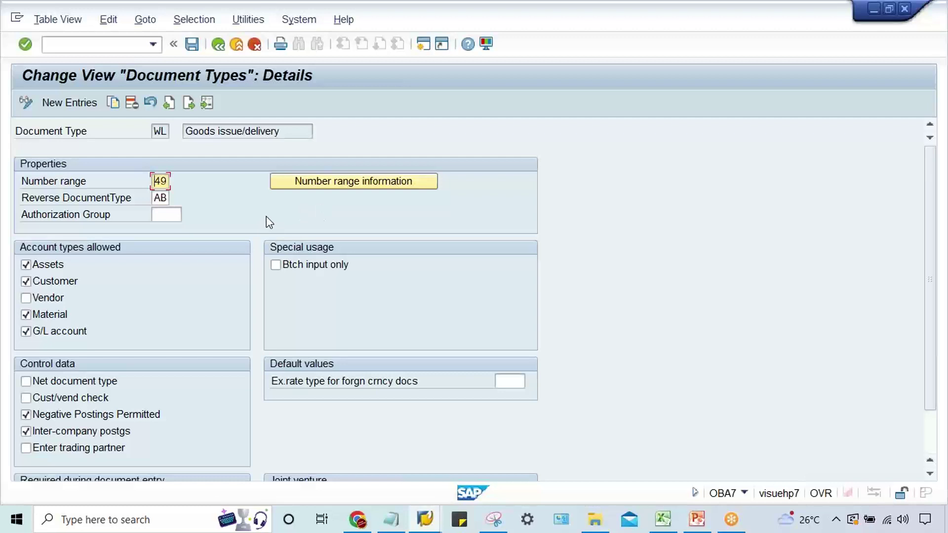
{"action": "left_click", "coordinate": [307, 184]}
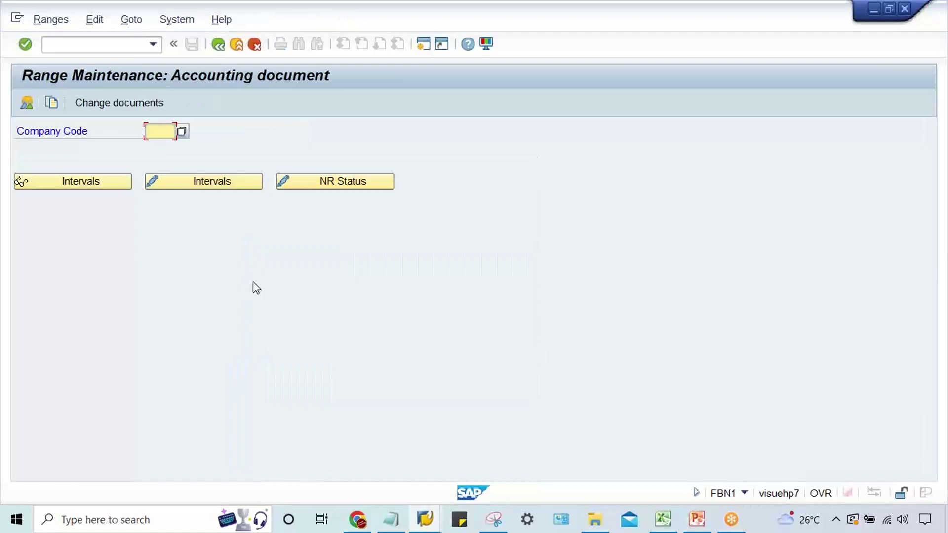
- Open company code TM00's number range intervals for editing and insert a new row
{"action": "key", "text": "BackSpace"}
{"action": "key", "text": "Down"}
{"action": "key", "text": "Return"}
{"action": "left_click", "coordinate": [210, 187]}
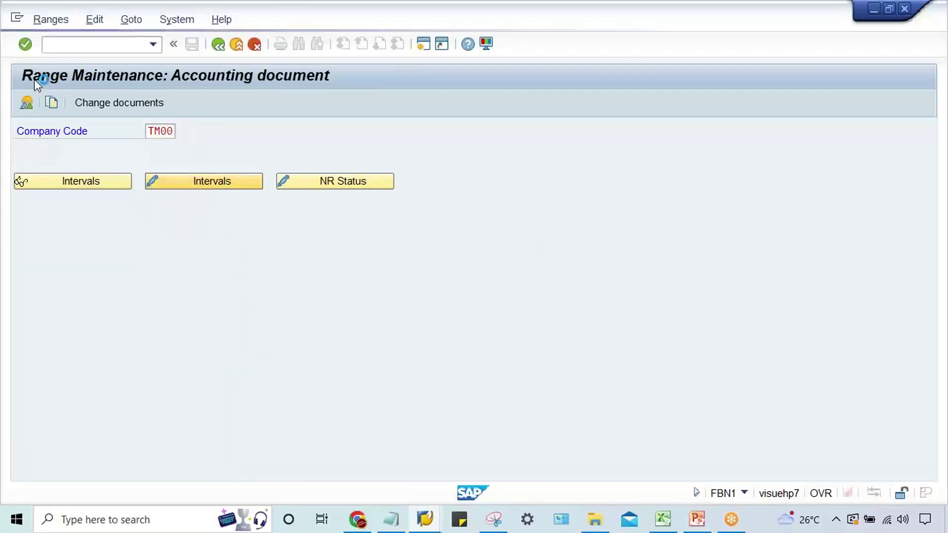
{"action": "left_click", "coordinate": [25, 103]}
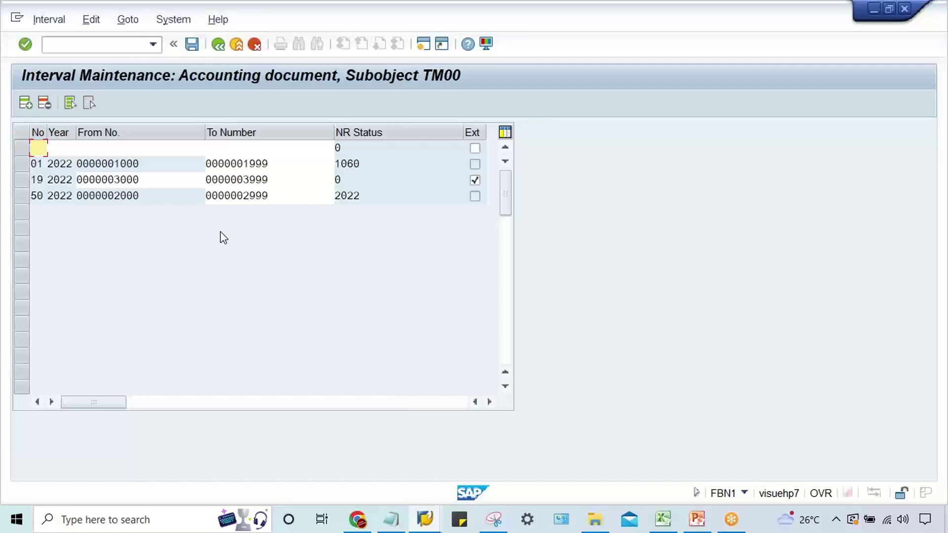
- Enter interval 49 for year 2022 with starting number 4900
{"action": "type", "text": "49"}
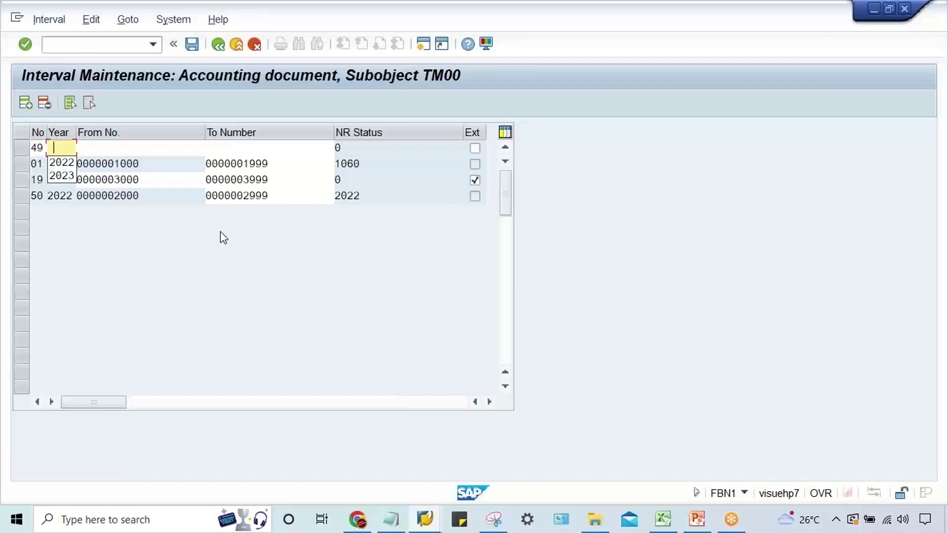
{"action": "key", "text": "Down"}
{"action": "key", "text": "Return"}
{"action": "key", "text": "Tab"}
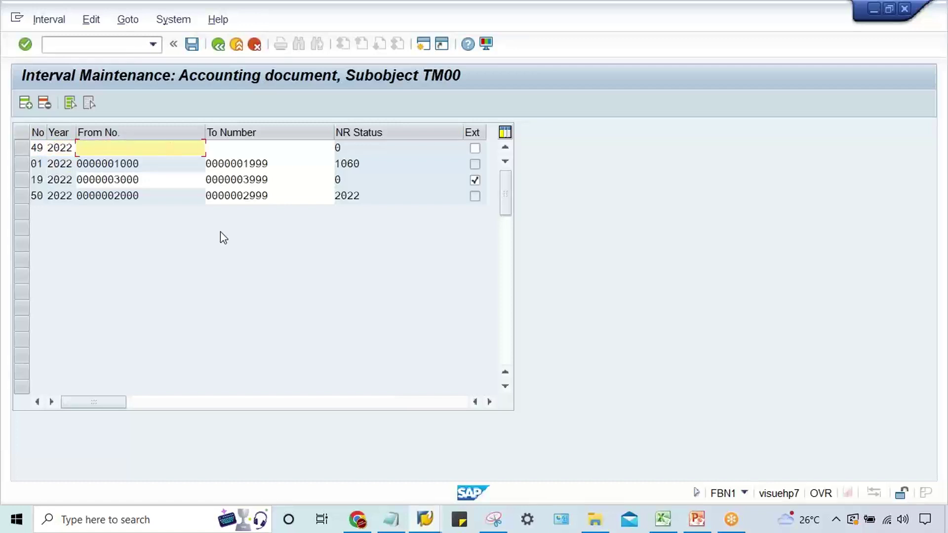
{"action": "type", "text": "4900"}
{"action": "key", "text": "Tab"}
{"action": "key", "text": "shift+Tab"}
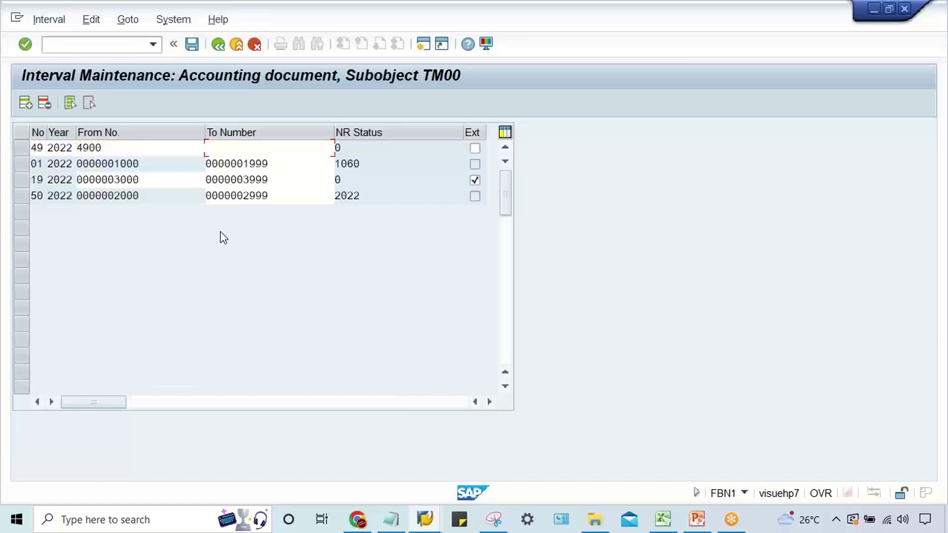
- Set interval 49 to run from 4900 to 4900 and validate, triggering the From/To error
{"action": "type", "text": "49"}
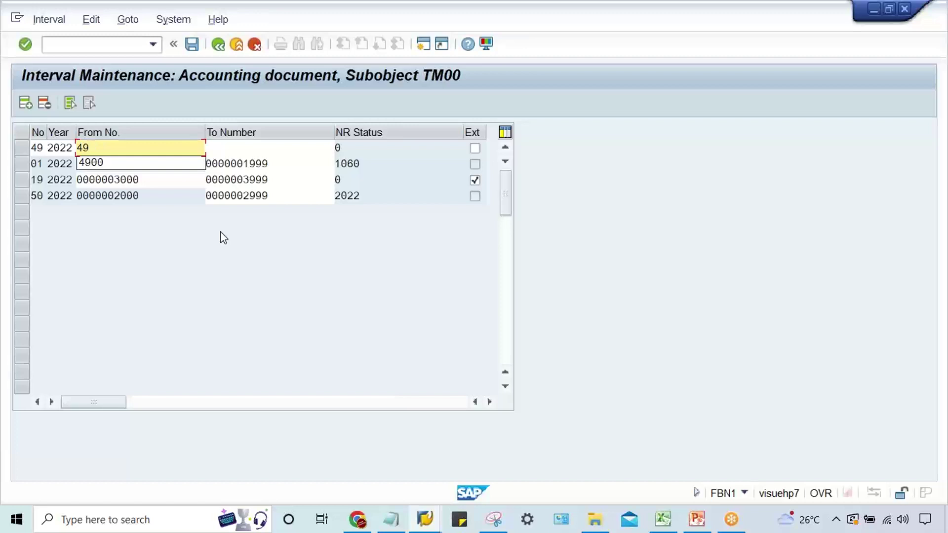
{"action": "key", "text": "Down"}
{"action": "key", "text": "Return"}
{"action": "key", "text": "Tab"}
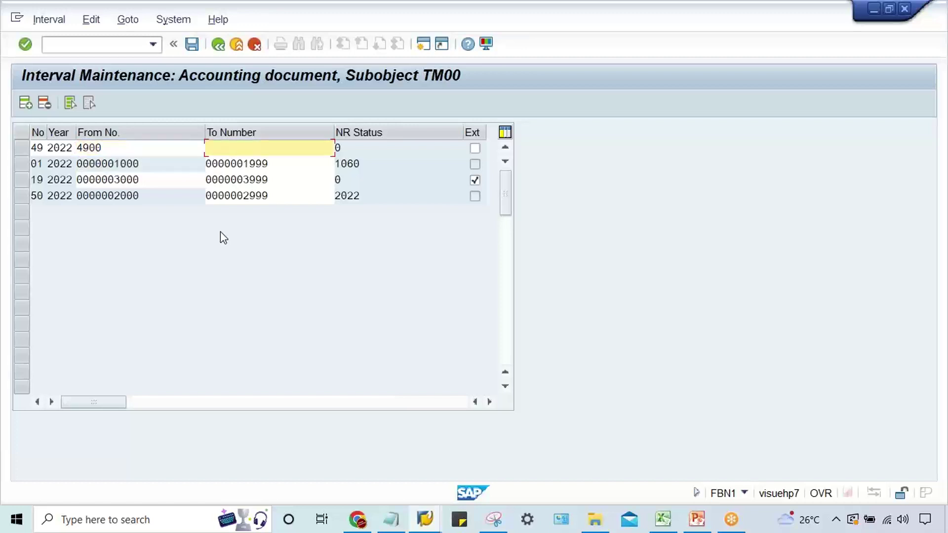
{"action": "type", "text": "49000"}
{"action": "key", "text": "BackSpace"}
{"action": "key", "text": "Return"}
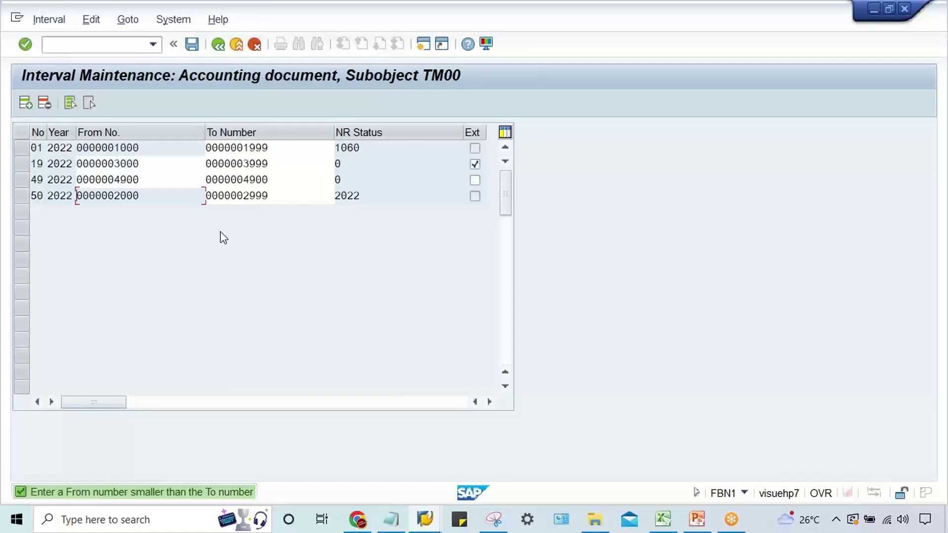
{"action": "key", "text": "Return"}
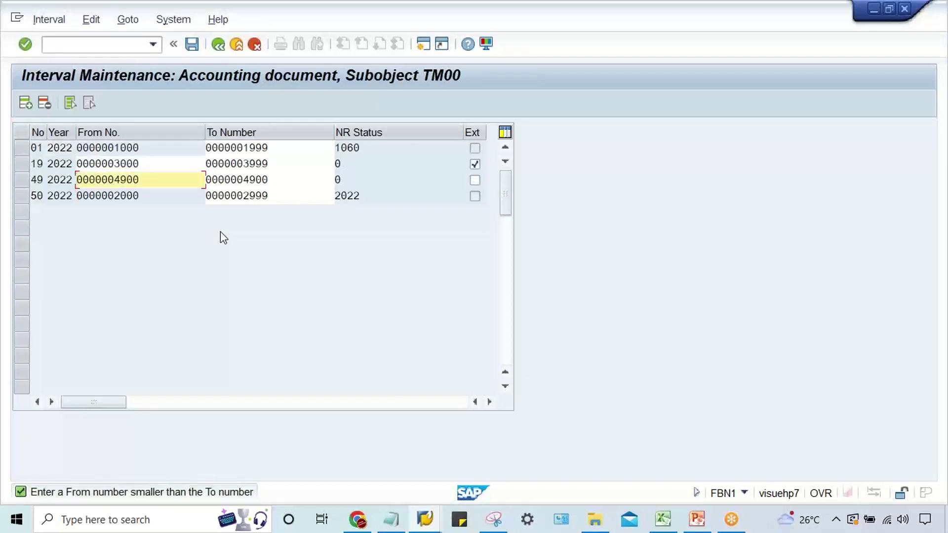
- Exit interval editing without saving the faulty interval 49
{"action": "left_click", "coordinate": [218, 44]}
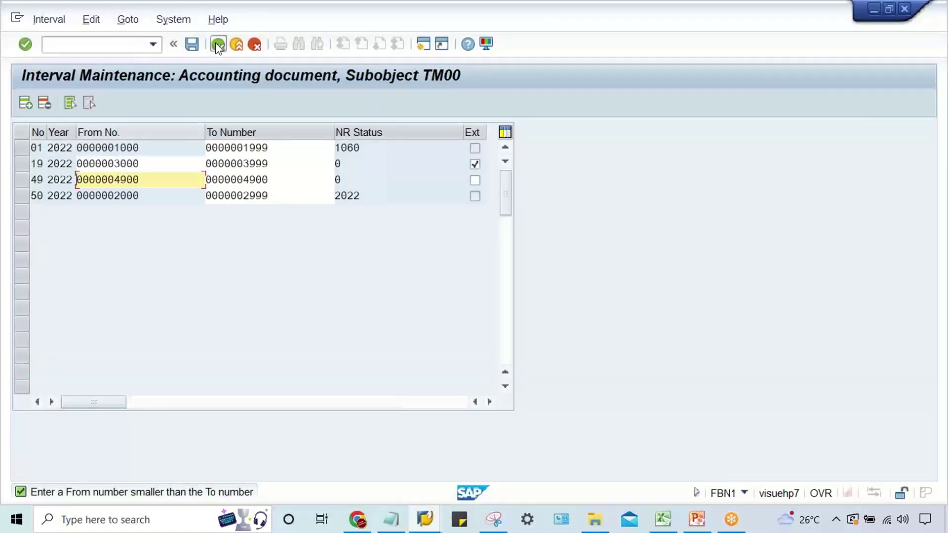
{"action": "left_click", "coordinate": [218, 44]}
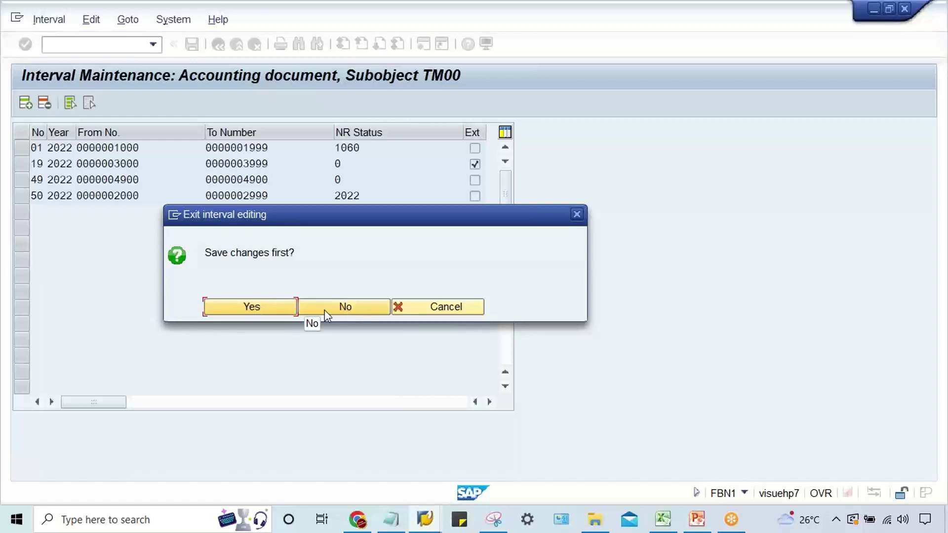
{"action": "left_click", "coordinate": [268, 308]}
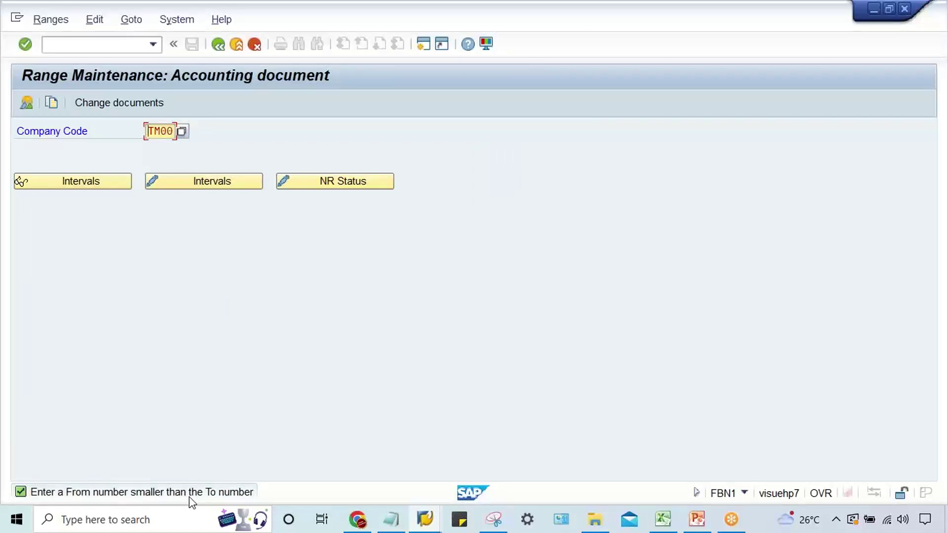
- Insert a new TM00 interval 49 for year 2022 starting at 4900
{"action": "left_click", "coordinate": [199, 186]}
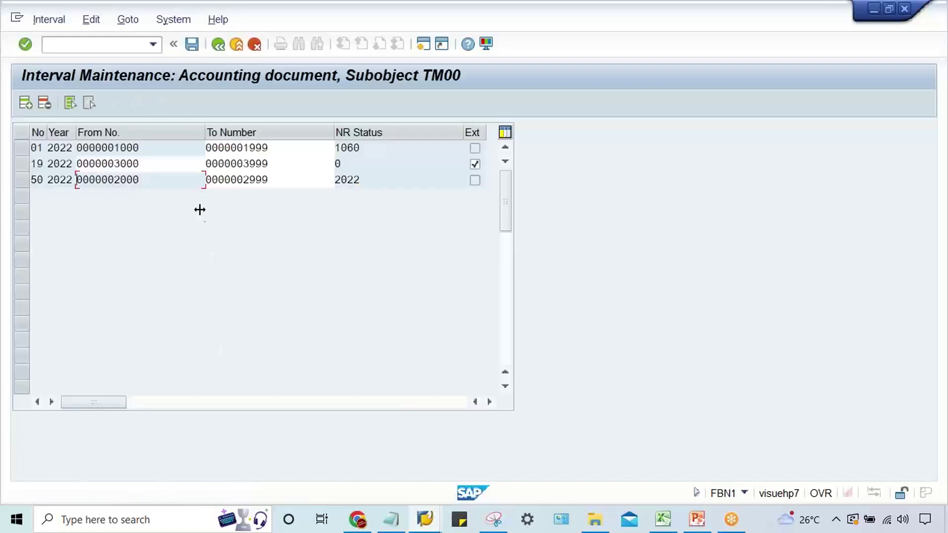
{"action": "left_click", "coordinate": [25, 102]}
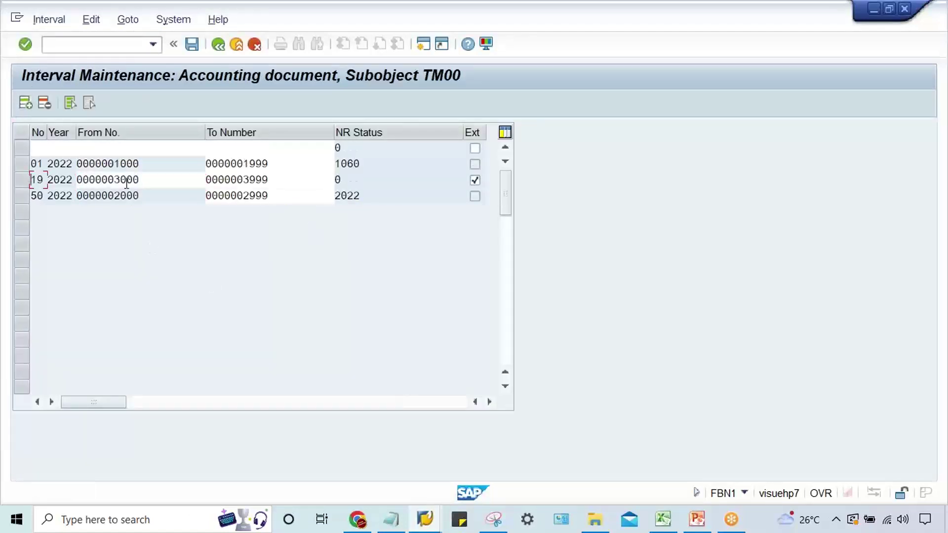
{"action": "left_click", "coordinate": [44, 148]}
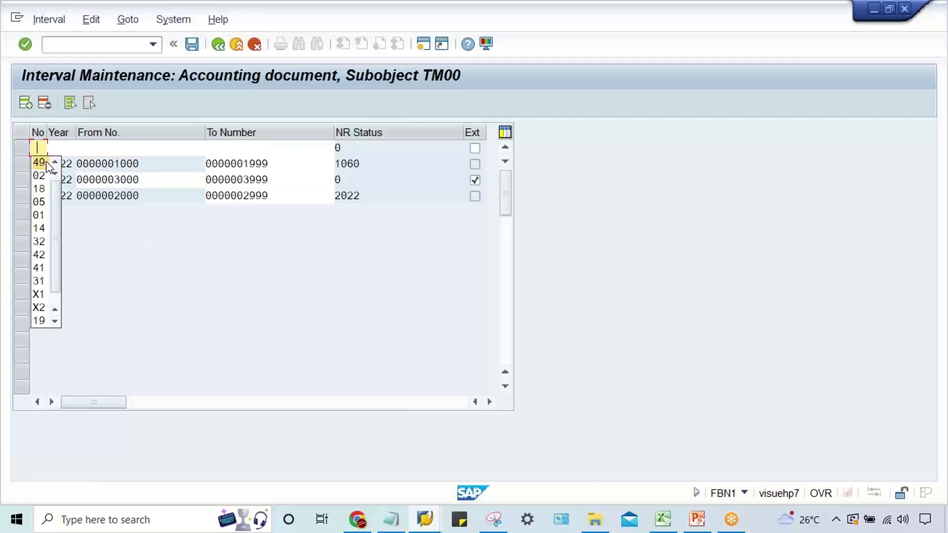
{"action": "left_click", "coordinate": [47, 163]}
{"action": "type", "text": "2022"}
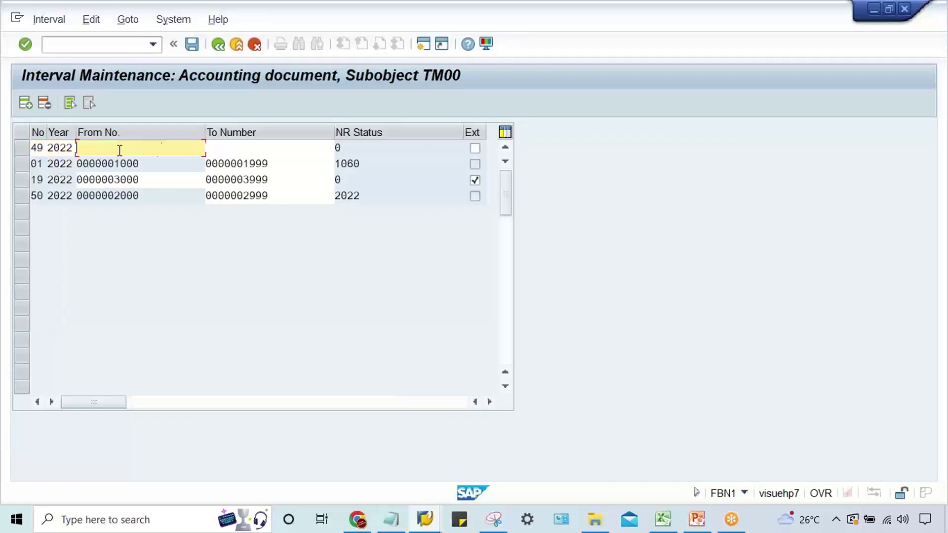
{"action": "left_click", "coordinate": [119, 150]}
{"action": "left_click", "coordinate": [114, 158]}
- Set the interval's end number to 4999, validate, and save it
{"action": "left_click", "coordinate": [231, 147]}
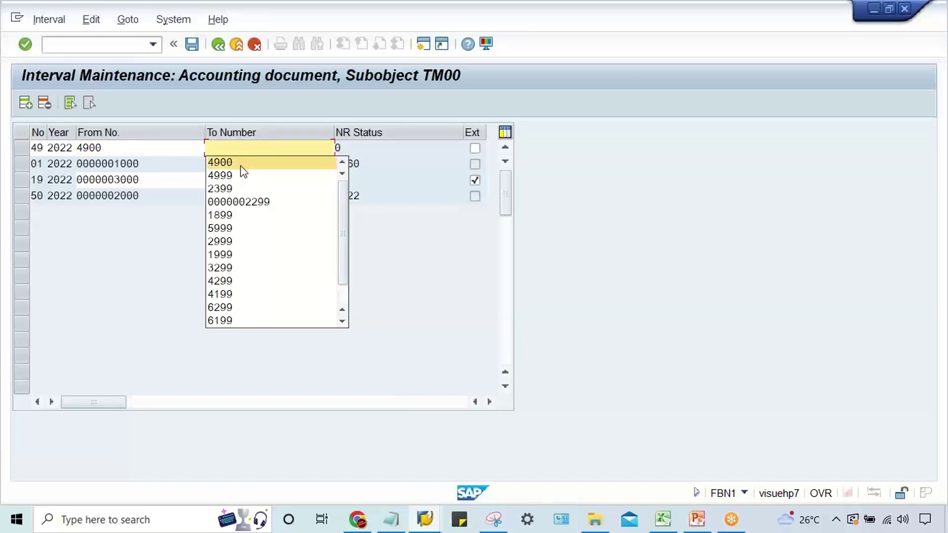
{"action": "left_click", "coordinate": [241, 166]}
{"action": "key", "text": "BackSpace"}
{"action": "key", "text": "BackSpace"}
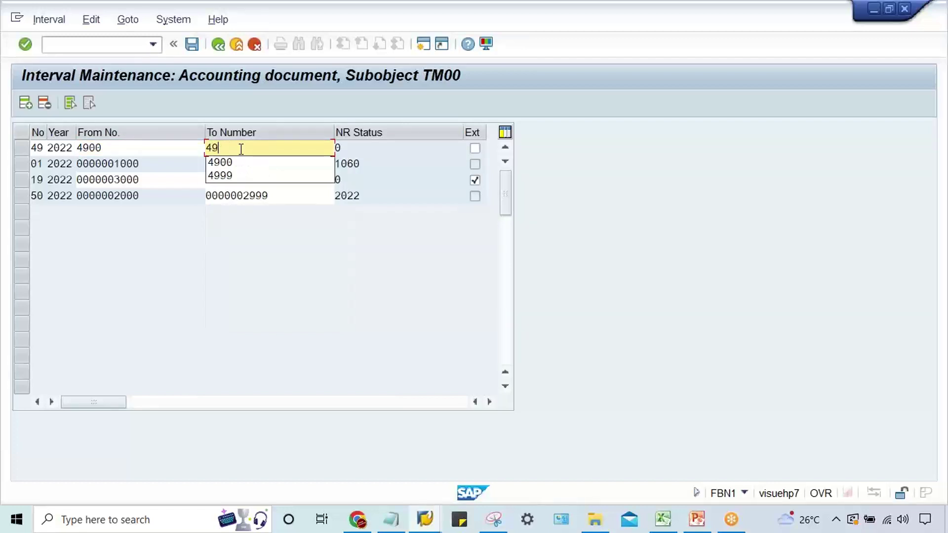
{"action": "type", "text": "11"}
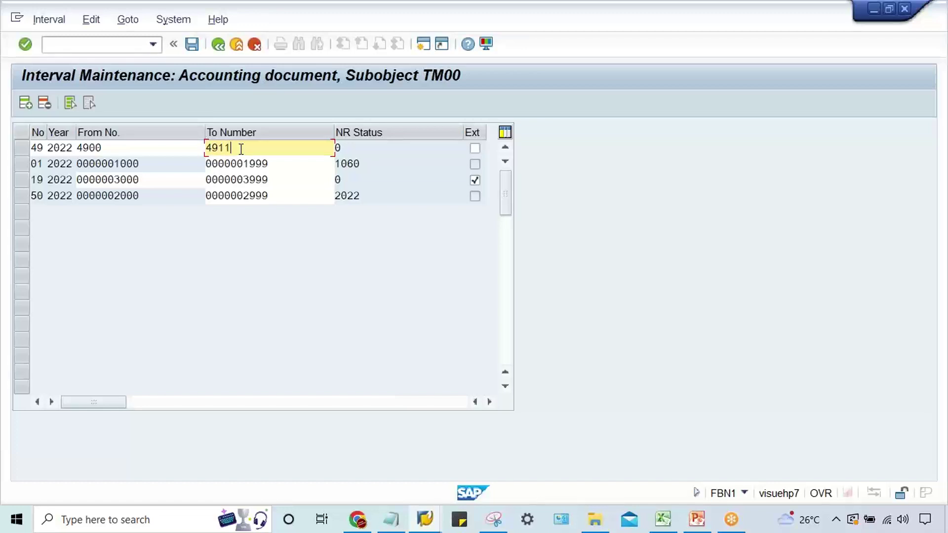
{"action": "key", "text": "BackSpace"}
{"action": "key", "text": "BackSpace"}
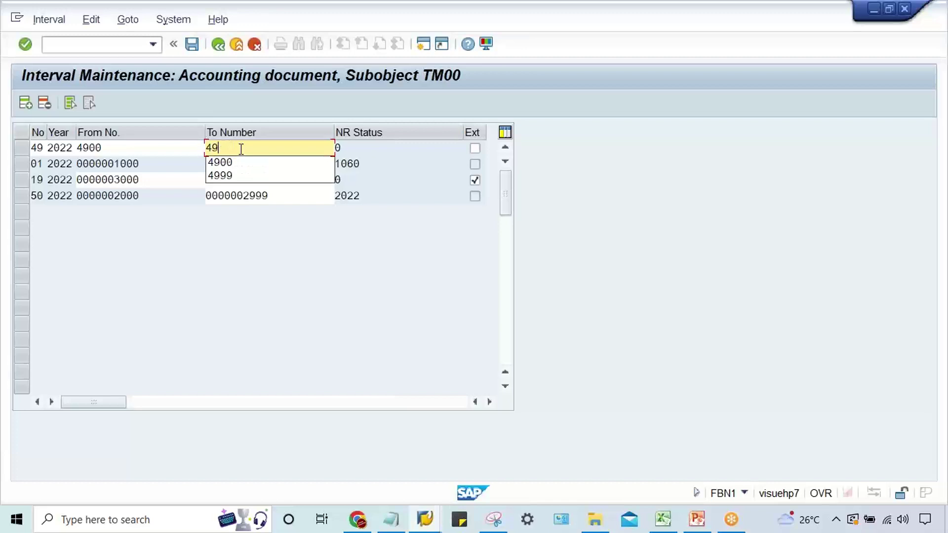
{"action": "type", "text": "99"}
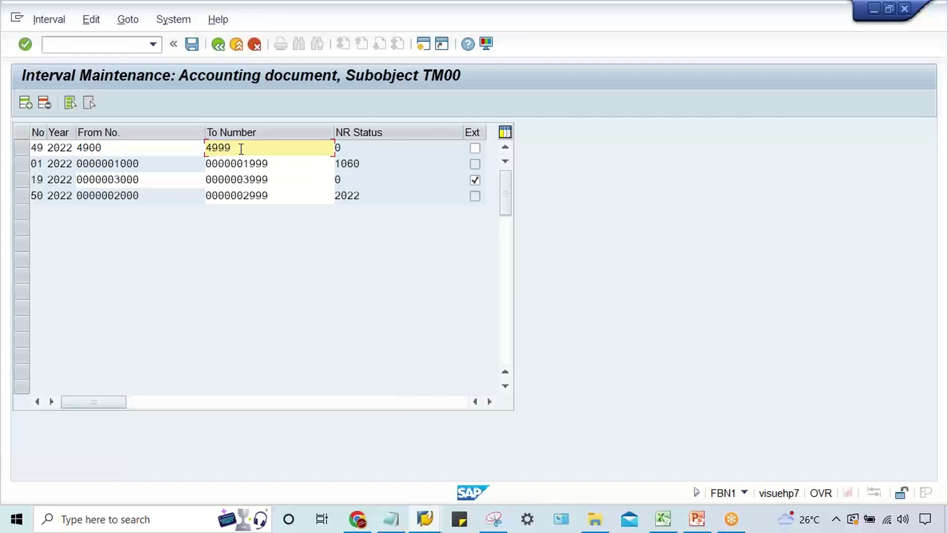
{"action": "key", "text": "Return"}
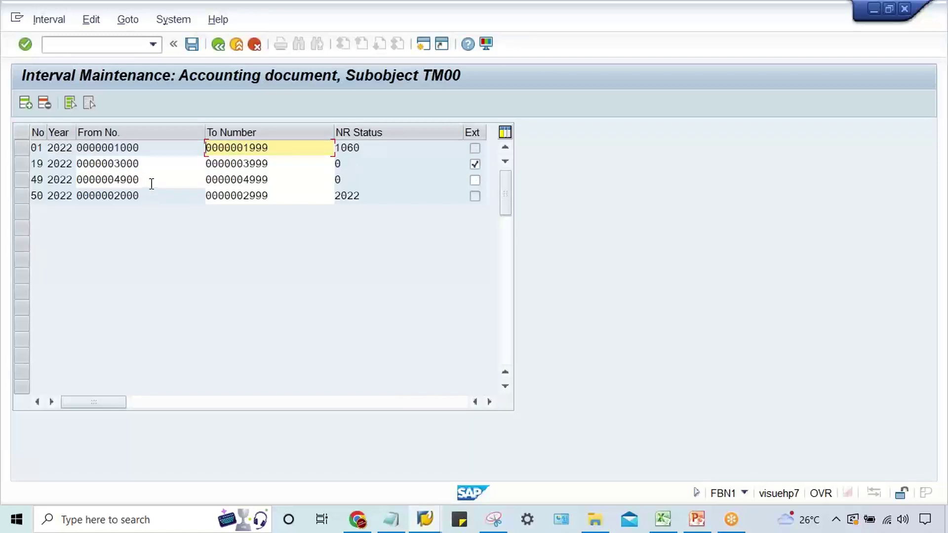
{"action": "key", "text": "ctrl+s"}
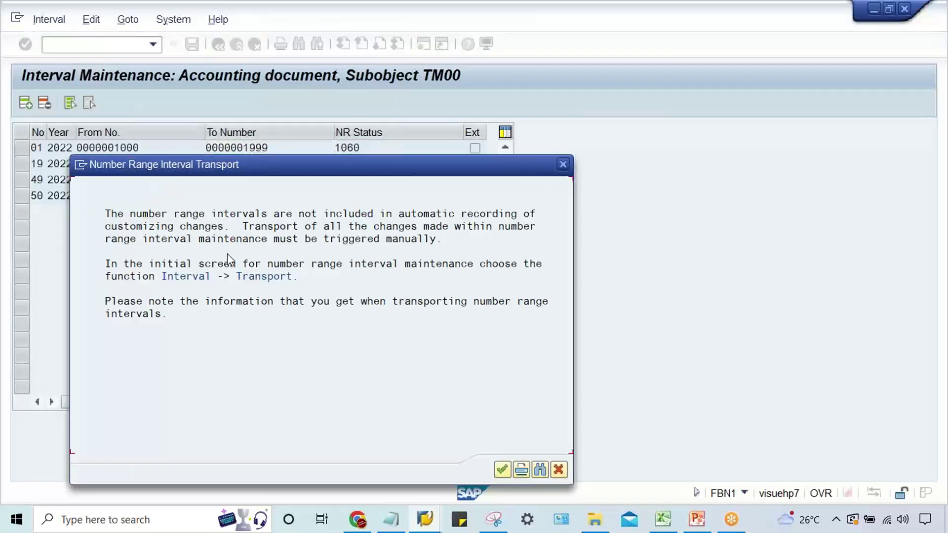
{"action": "key", "text": "Return"}
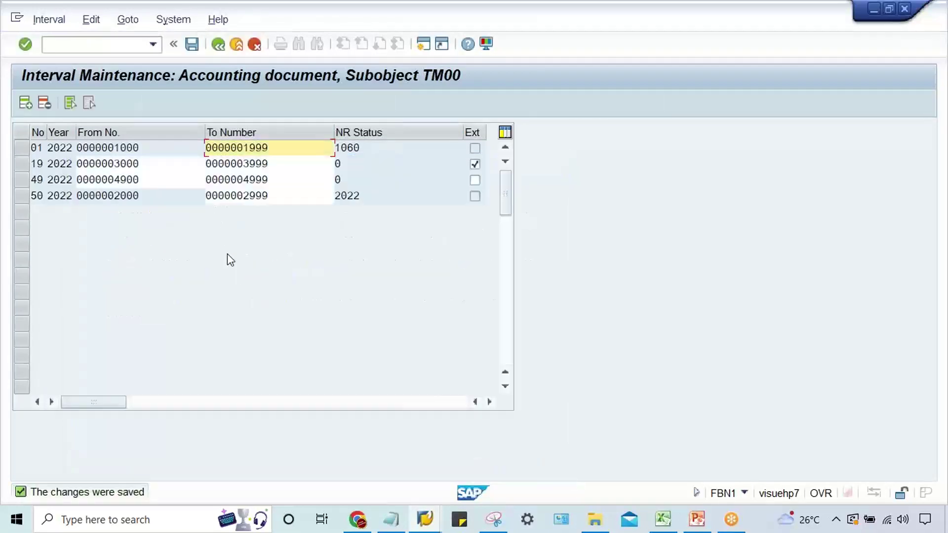
- Back out through the WL details, showing number range 49, to the Document Types overview
{"action": "left_click", "coordinate": [219, 46]}
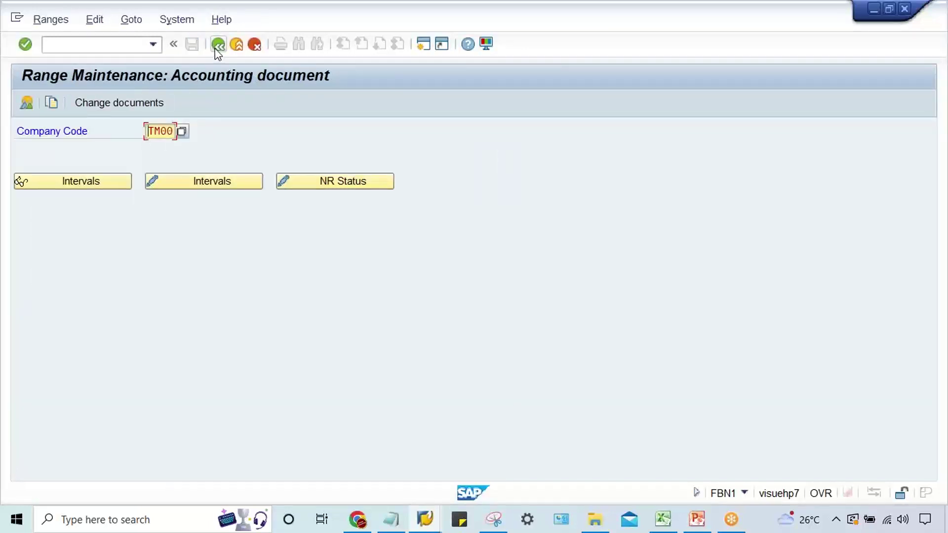
{"action": "left_click", "coordinate": [216, 46]}
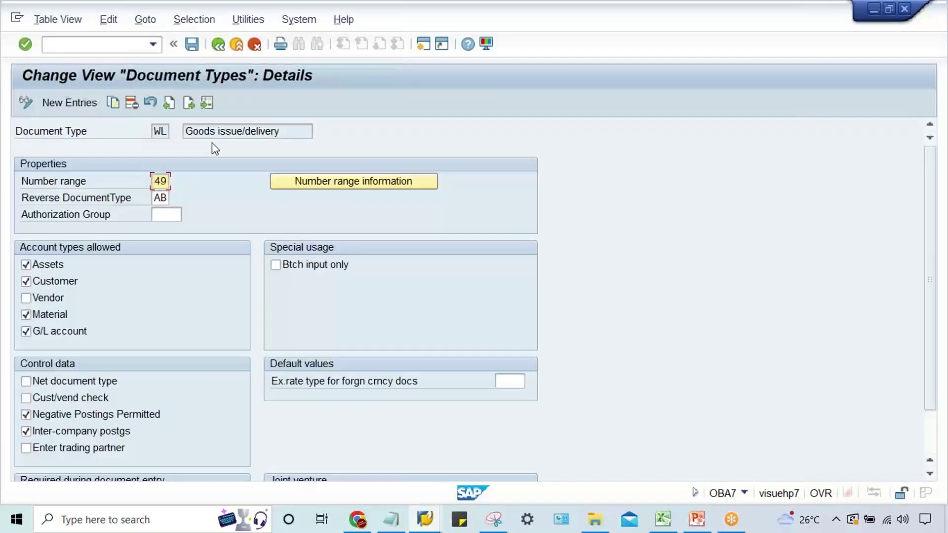
{"action": "left_click", "coordinate": [156, 180]}
{"action": "left_click", "coordinate": [218, 45]}
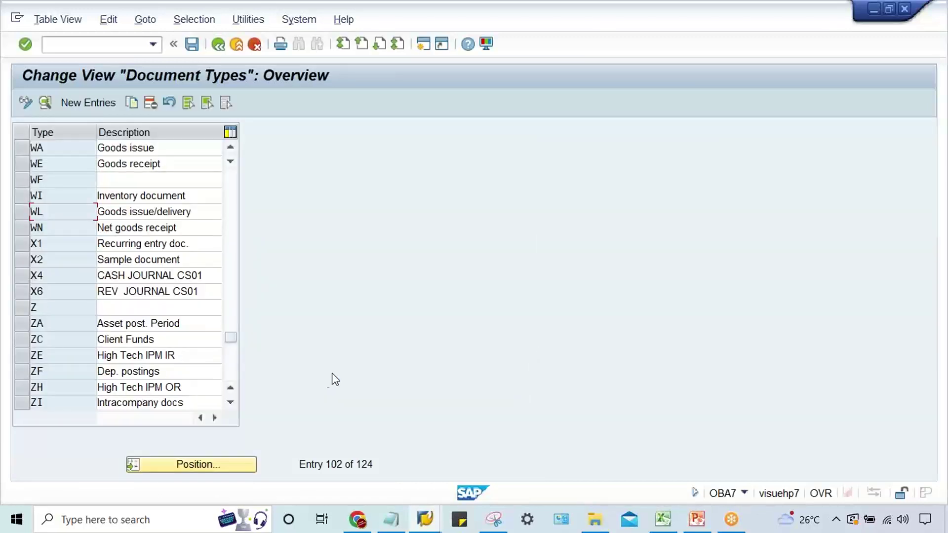